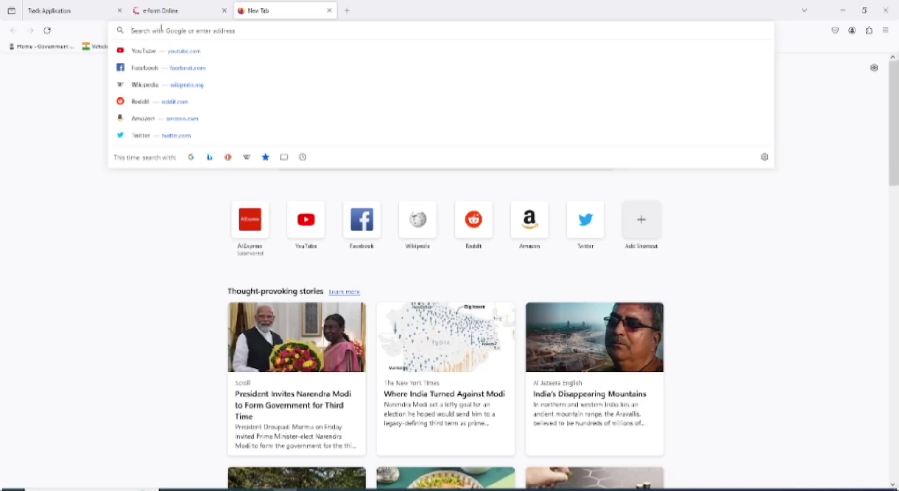
Step: Search the web for "assam govt"
{"action": "type", "text": "ass"}
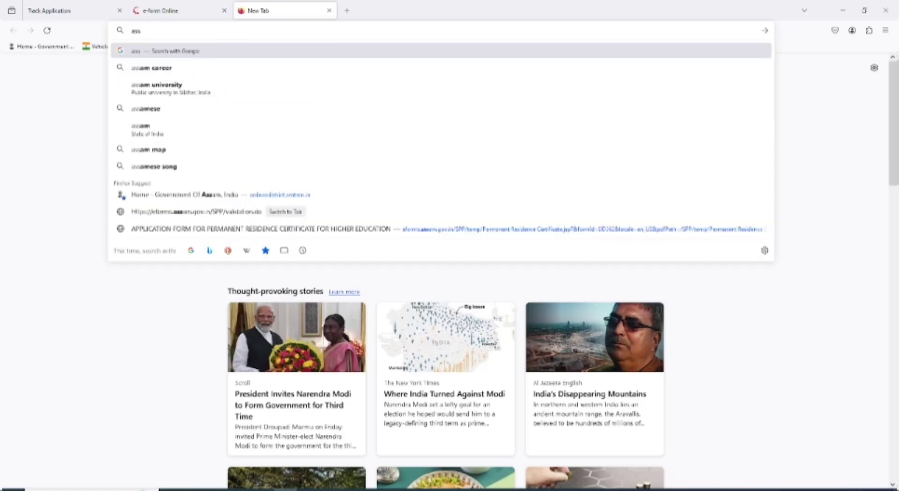
{"action": "type", "text": "am"}
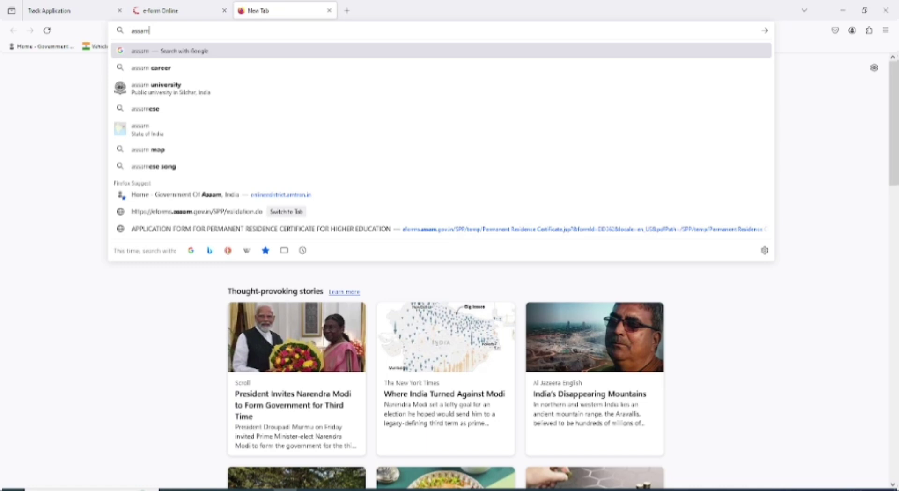
{"action": "type", "text": " gov"}
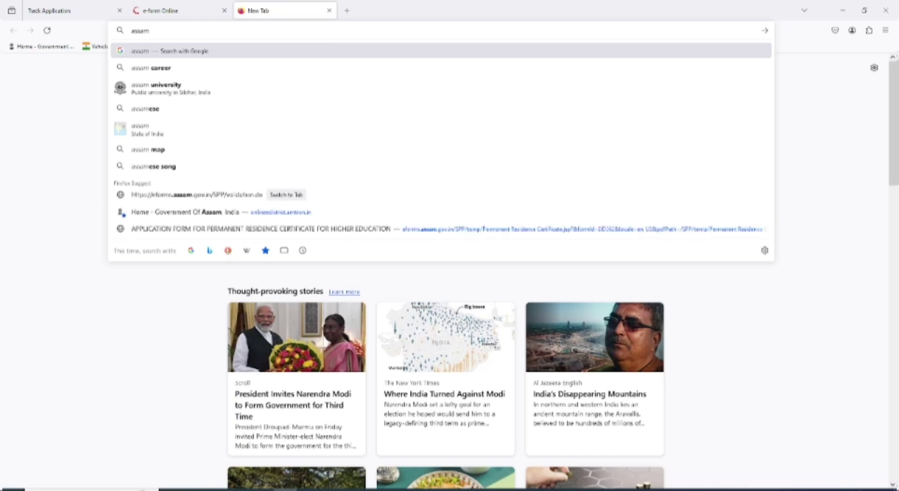
{"action": "type", "text": "t"}
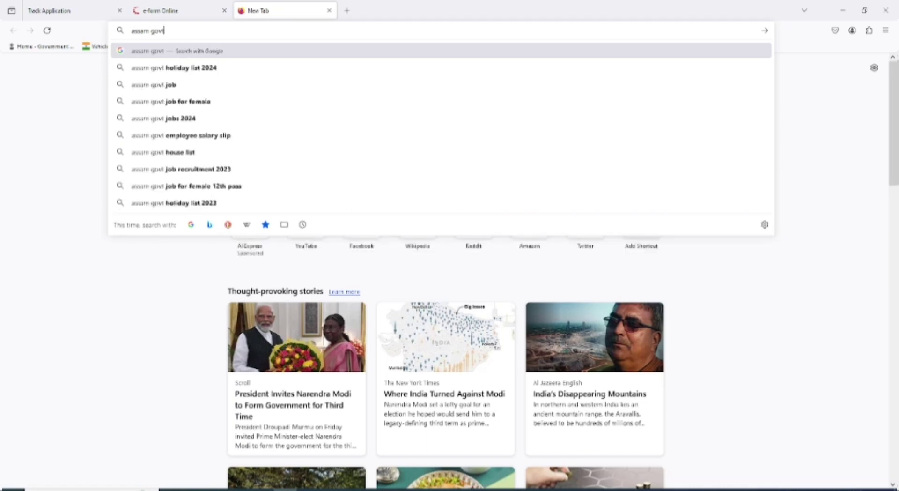
{"action": "left_click", "coordinate": [164, 52]}
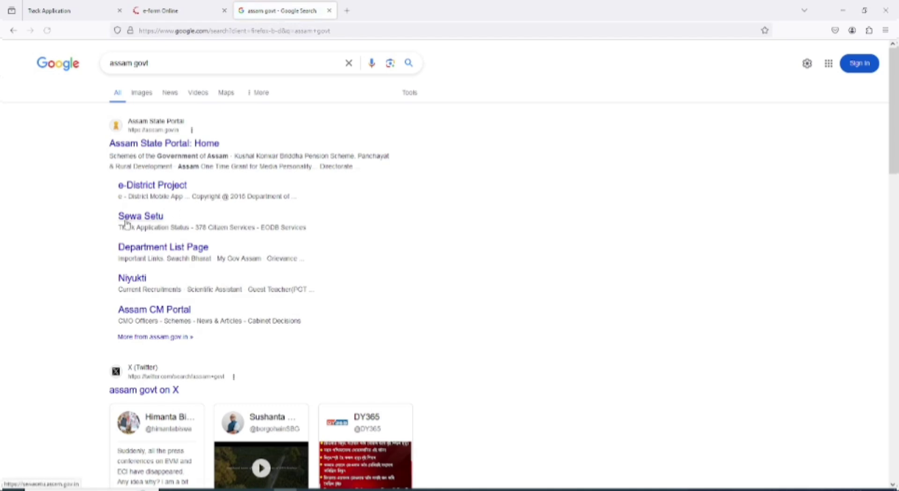
Step: Find the Amtron Login page of onlineedistrict.amtron.in among the search results and open it
{"action": "scroll", "coordinate": [227, 228], "scroll_direction": "down", "scroll_amount": 1}
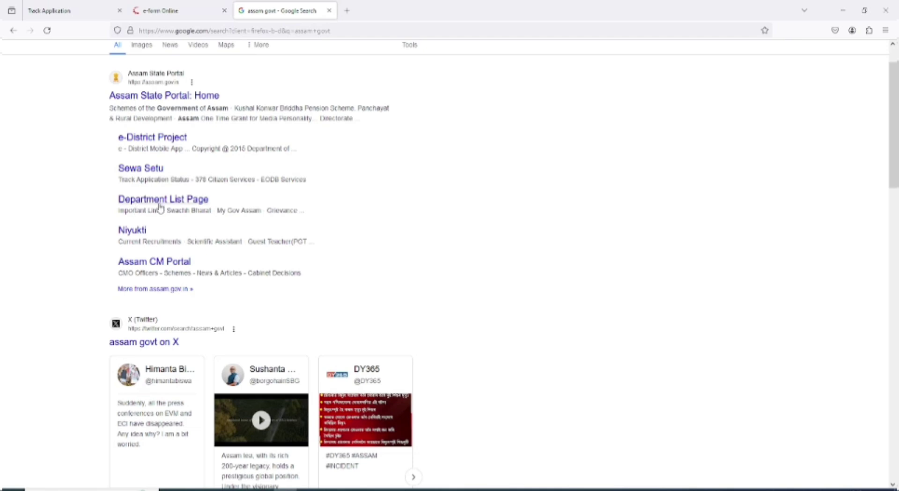
{"action": "scroll", "coordinate": [163, 207], "scroll_direction": "down", "scroll_amount": 2}
{"action": "scroll", "coordinate": [187, 211], "scroll_direction": "down", "scroll_amount": 7}
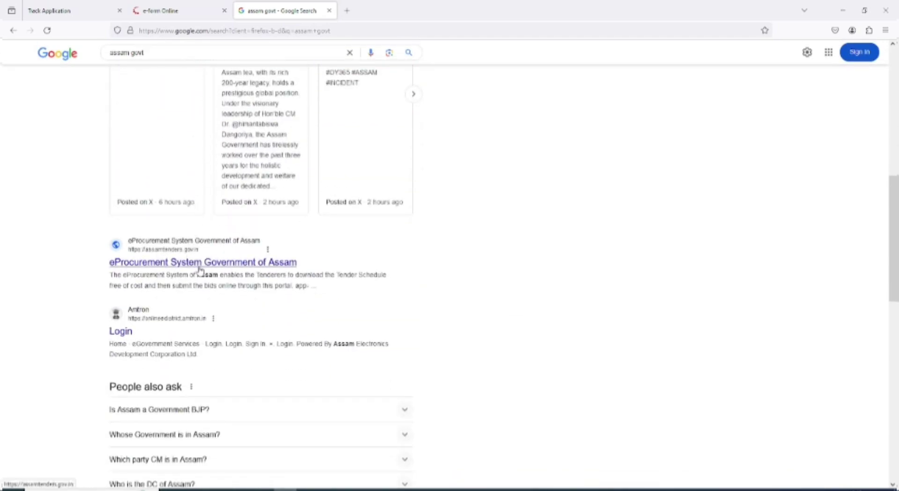
{"action": "scroll", "coordinate": [194, 249], "scroll_direction": "down", "scroll_amount": 2}
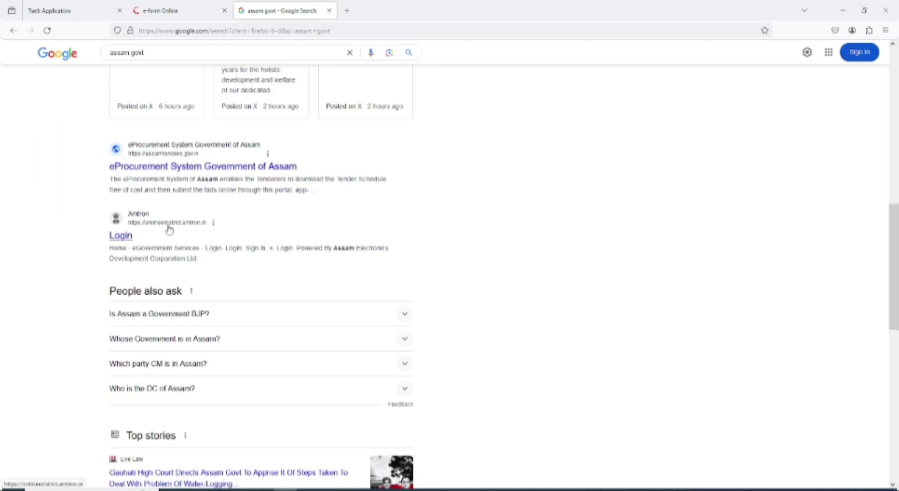
{"action": "scroll", "coordinate": [166, 243], "scroll_direction": "down", "scroll_amount": 1}
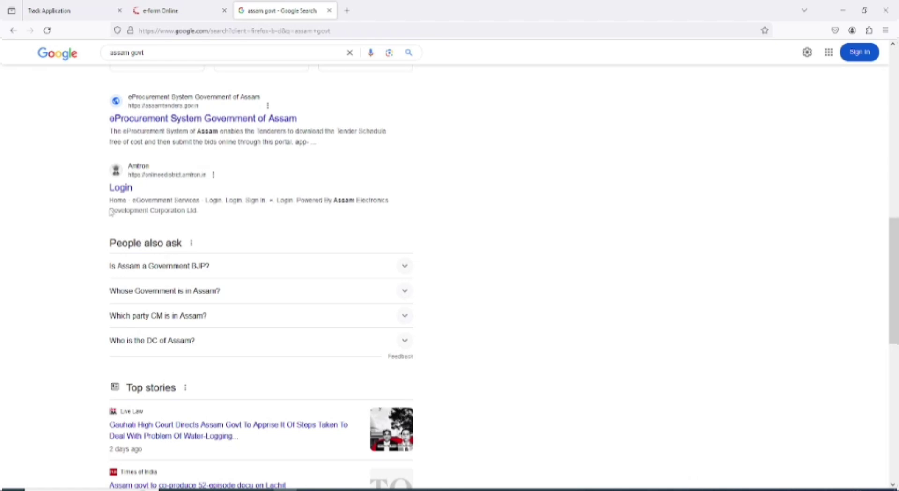
{"action": "left_click", "coordinate": [122, 188]}
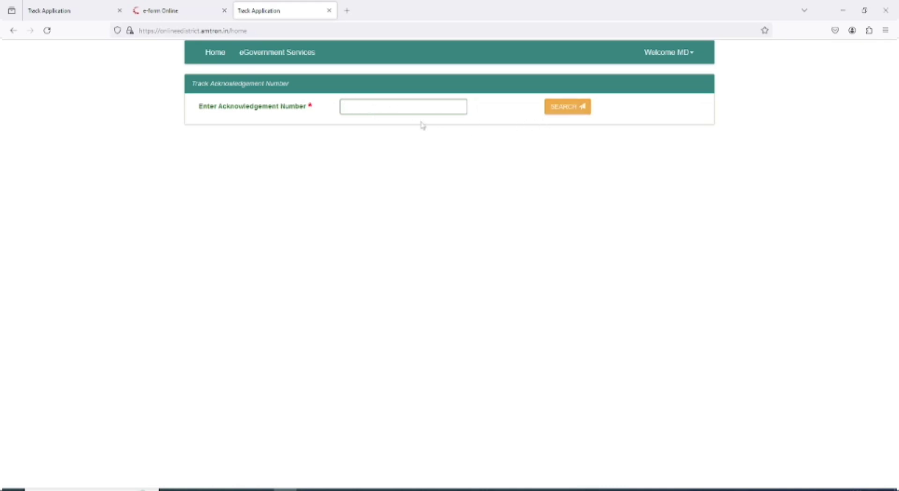
Step: Go to the eGovernment Services site and log in to Assam Online Services
{"action": "left_click", "coordinate": [391, 108]}
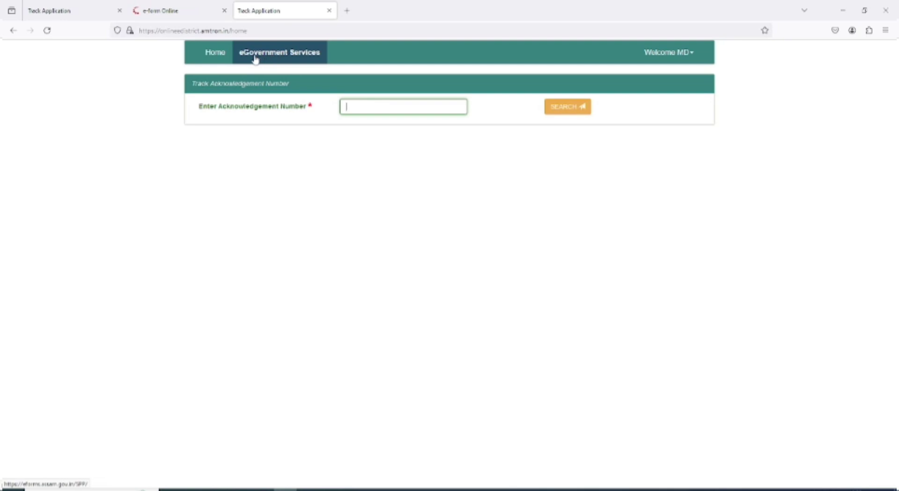
{"action": "left_click", "coordinate": [271, 57]}
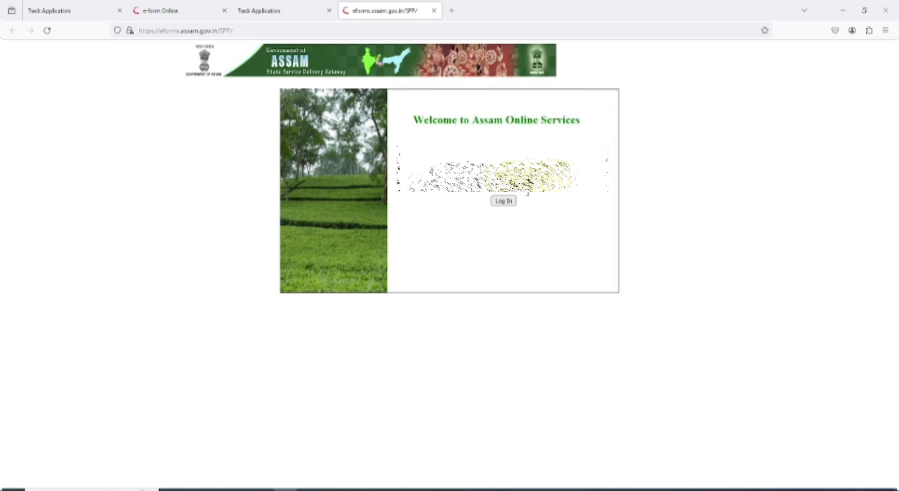
{"action": "left_click", "coordinate": [503, 200]}
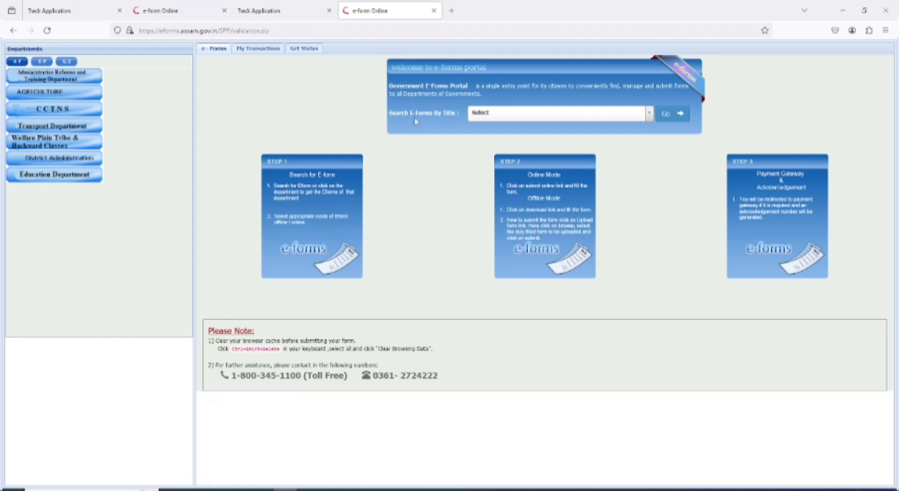
Step: Look up the e-form titled PERMANENT RESIDENCE CERTIFICATE and open its form for online submission
{"action": "left_click", "coordinate": [497, 116]}
{"action": "type", "text": "e"}
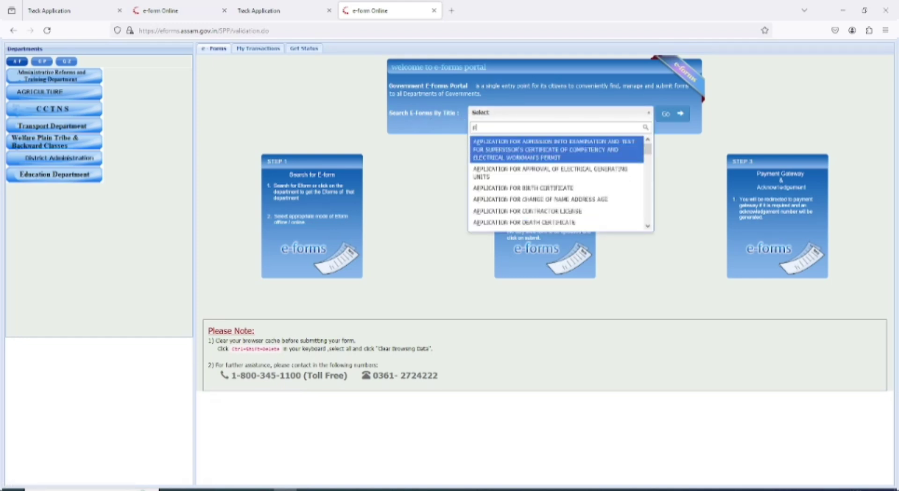
{"action": "type", "text": "er"}
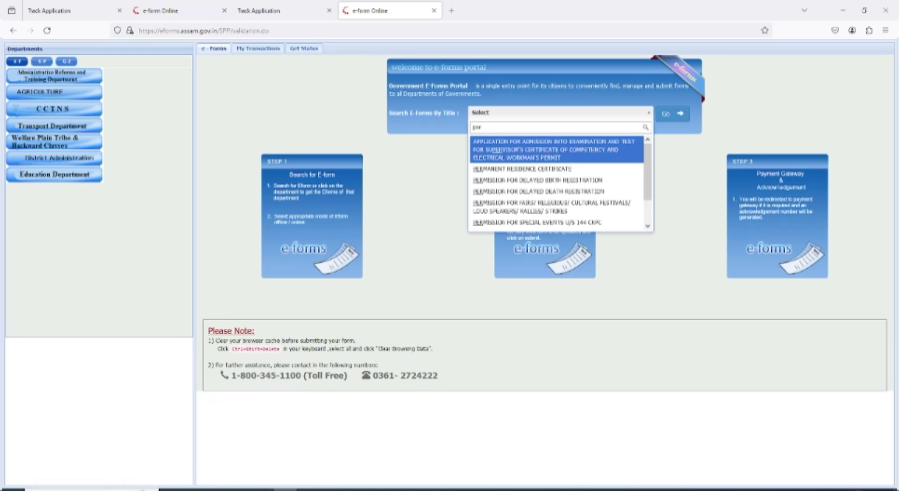
{"action": "left_click", "coordinate": [517, 174]}
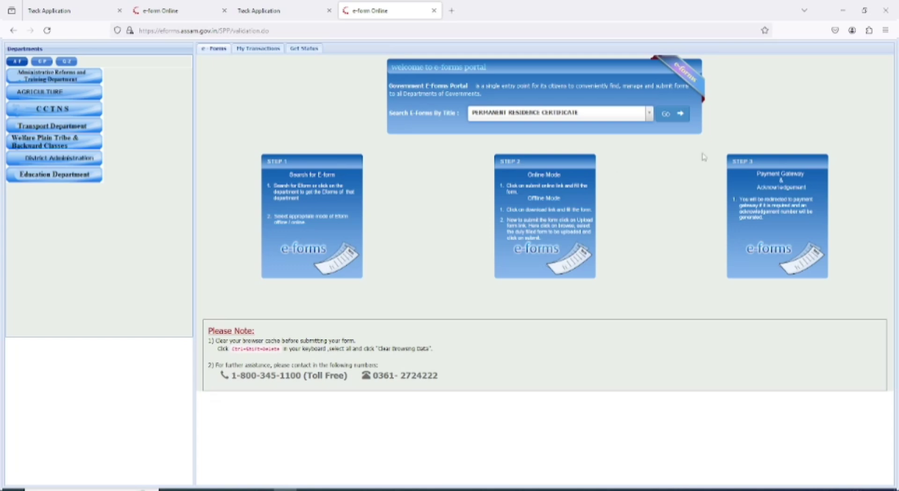
{"action": "left_click", "coordinate": [673, 118]}
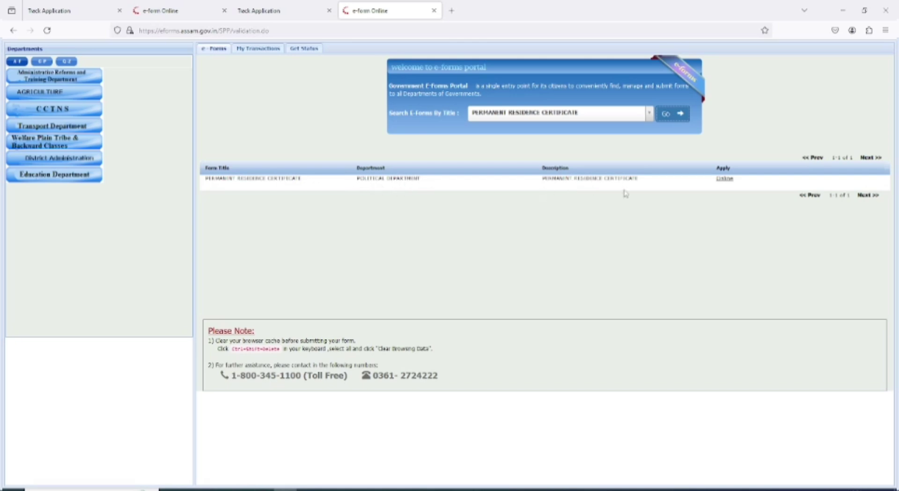
{"action": "left_click", "coordinate": [725, 179]}
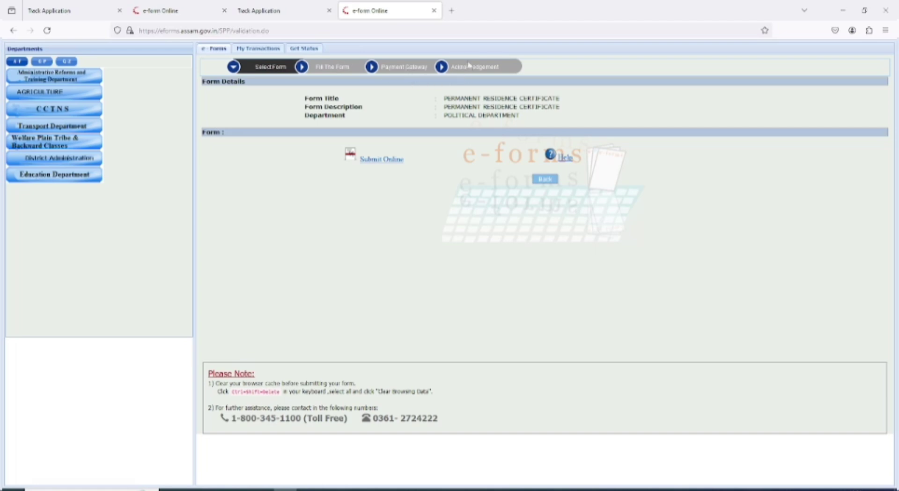
{"action": "left_click", "coordinate": [370, 161]}
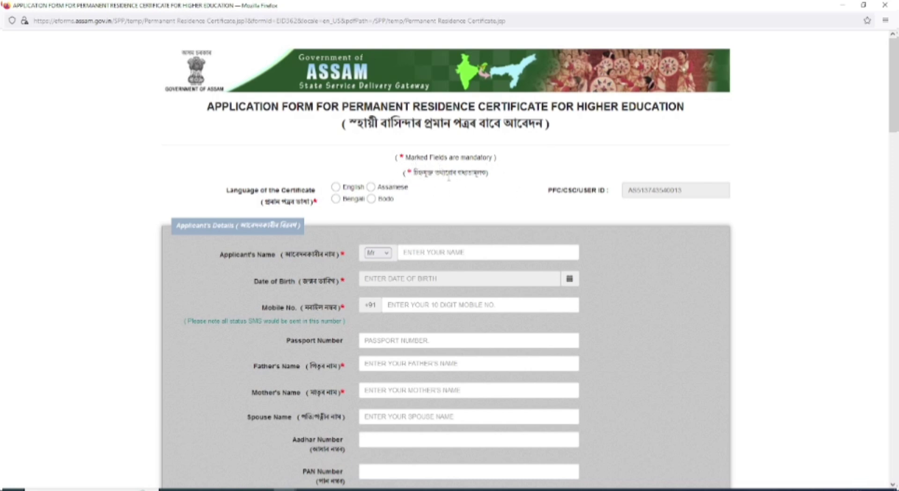
Step: Choose English as the language of the certificate and review the applicant's details fields
{"action": "left_click", "coordinate": [336, 186]}
{"action": "scroll", "coordinate": [461, 204], "scroll_direction": "down", "scroll_amount": 2}
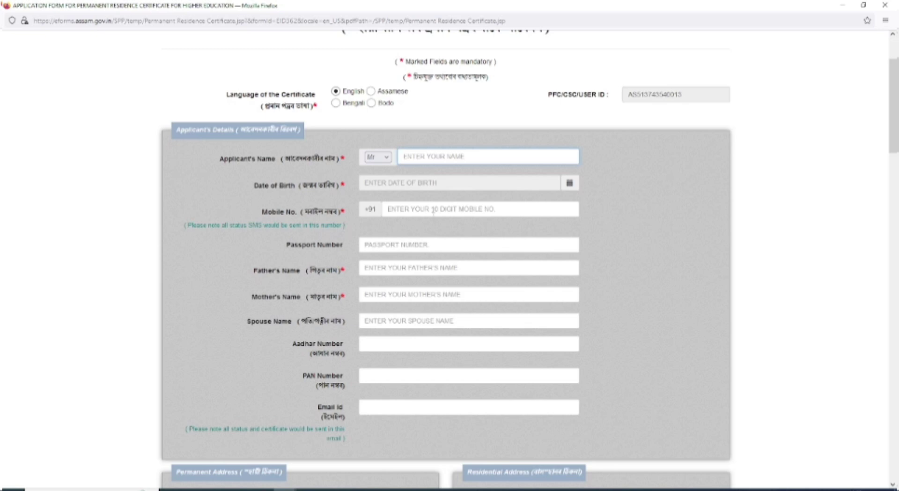
{"action": "scroll", "coordinate": [381, 224], "scroll_direction": "down", "scroll_amount": 1}
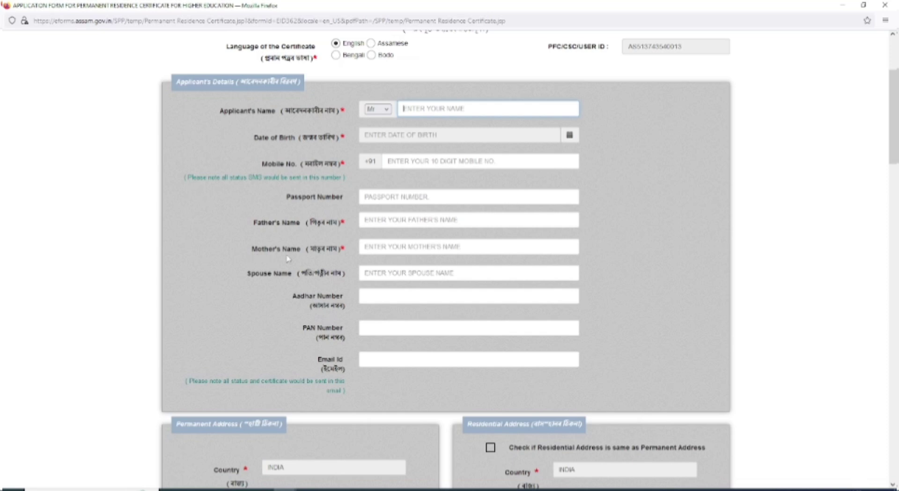
{"action": "scroll", "coordinate": [462, 249], "scroll_direction": "down", "scroll_amount": 2}
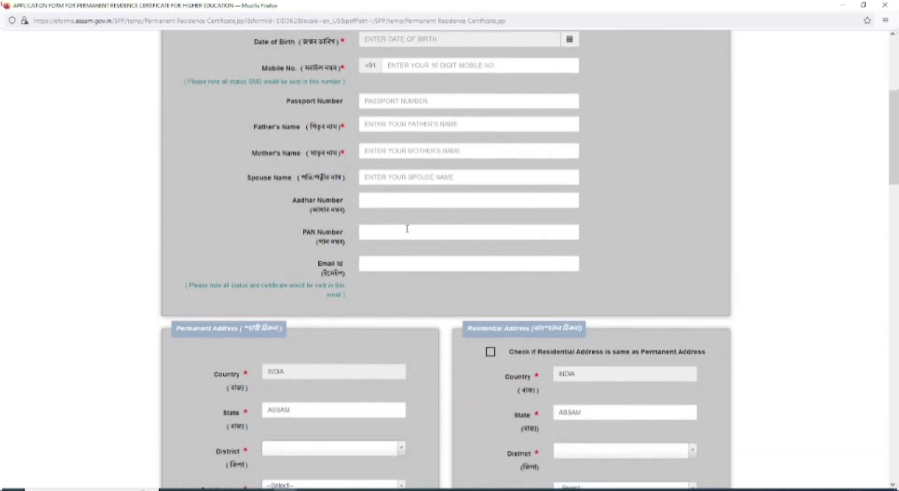
Step: Set the district of the permanent address to Chirang, filtering the choices with "ch"
{"action": "scroll", "coordinate": [402, 230], "scroll_direction": "down", "scroll_amount": 3}
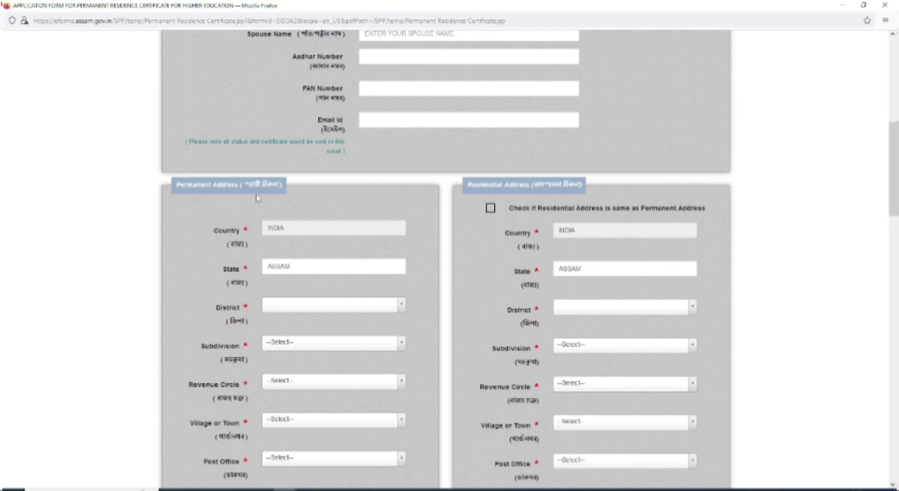
{"action": "scroll", "coordinate": [354, 237], "scroll_direction": "down", "scroll_amount": 1}
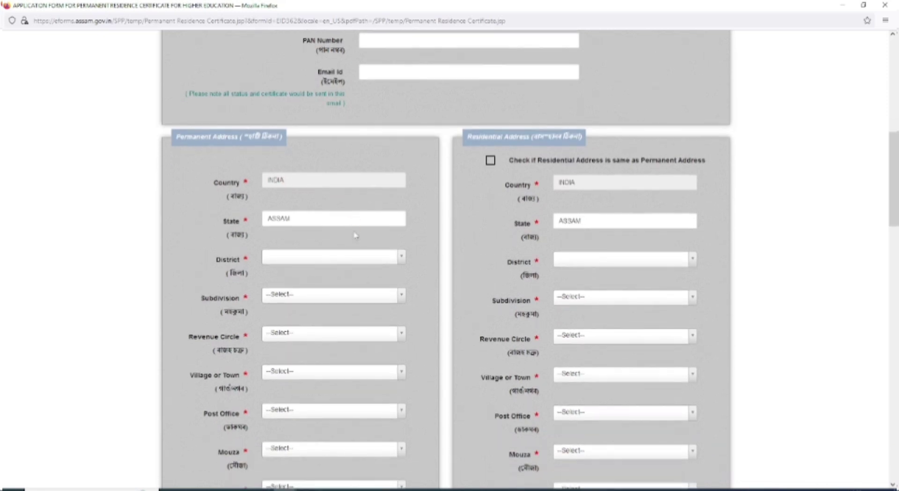
{"action": "scroll", "coordinate": [290, 197], "scroll_direction": "down", "scroll_amount": 2}
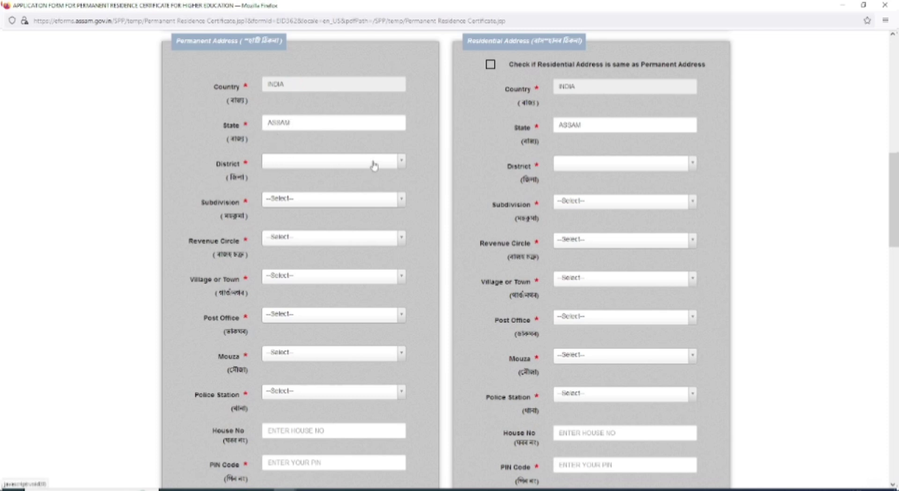
{"action": "left_click", "coordinate": [300, 165]}
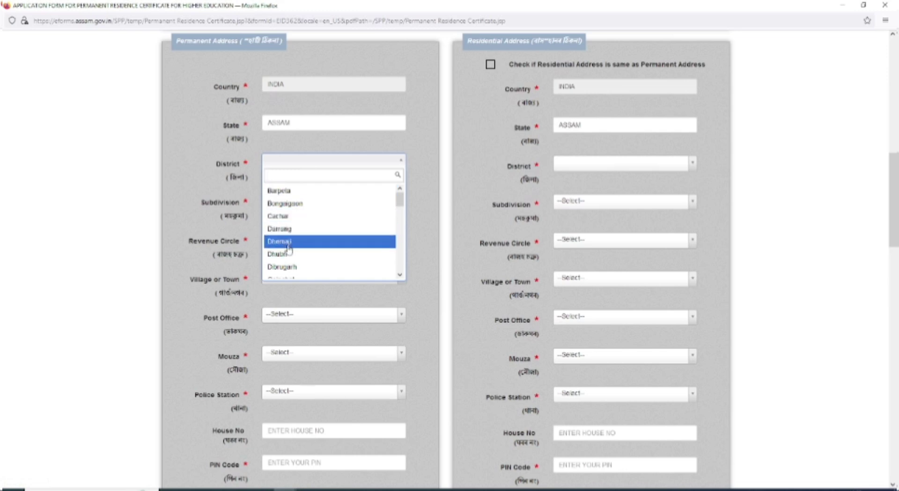
{"action": "scroll", "coordinate": [298, 240], "scroll_direction": "down", "scroll_amount": 2}
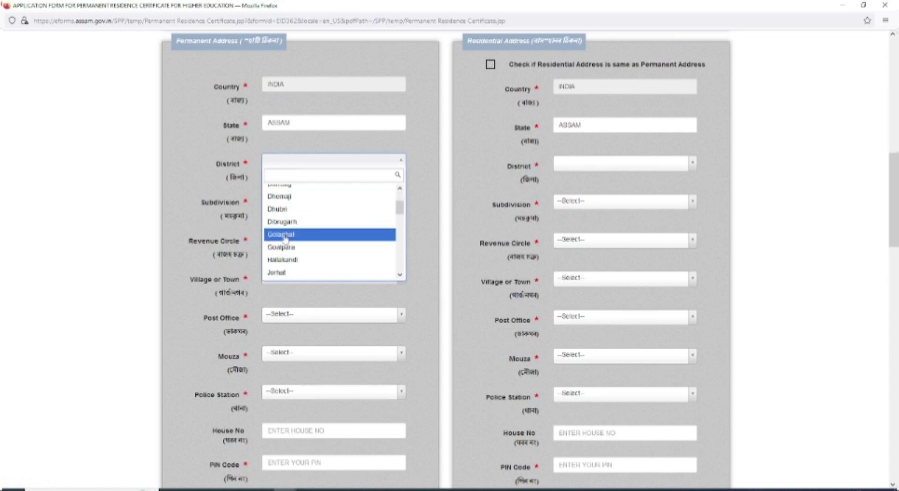
{"action": "type", "text": "c"}
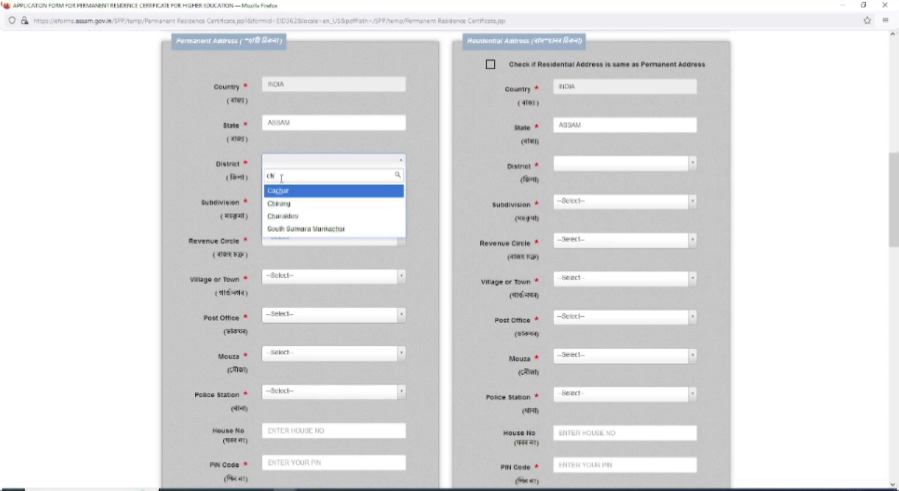
{"action": "type", "text": "h"}
{"action": "key", "text": "BackSpace"}
{"action": "key", "text": "BackSpace"}
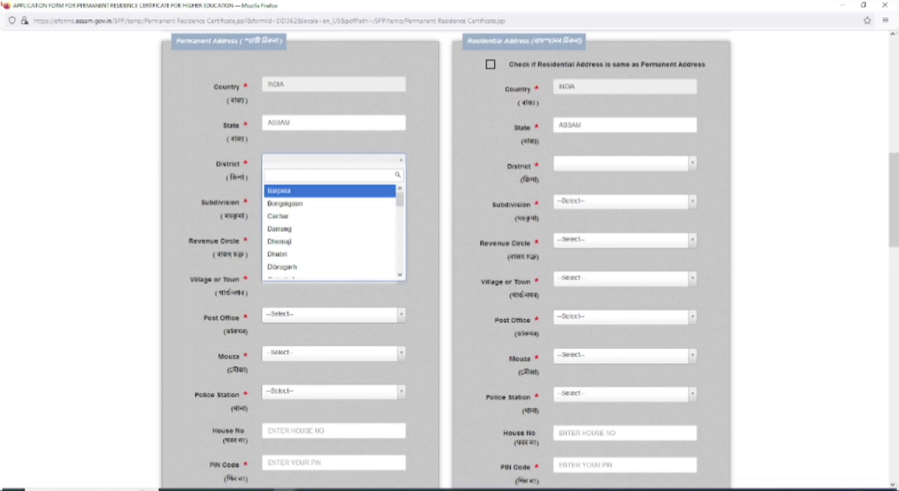
{"action": "type", "text": "ch"}
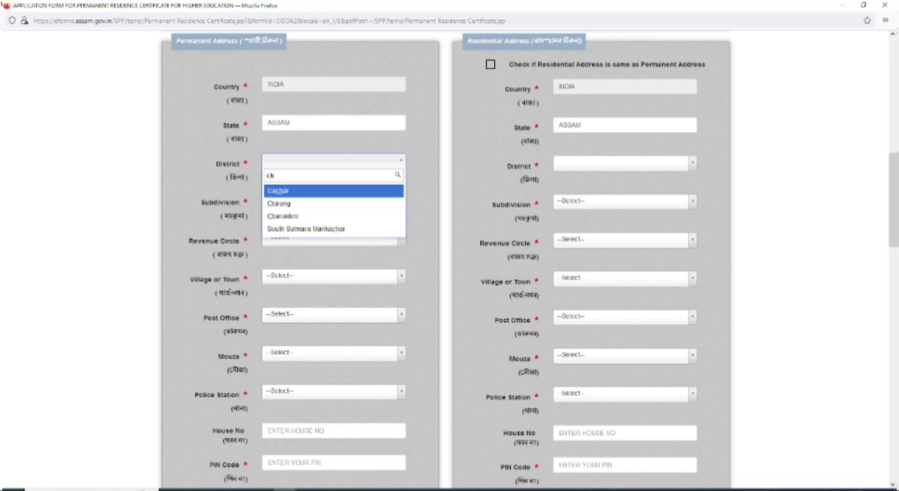
{"action": "left_click", "coordinate": [295, 203]}
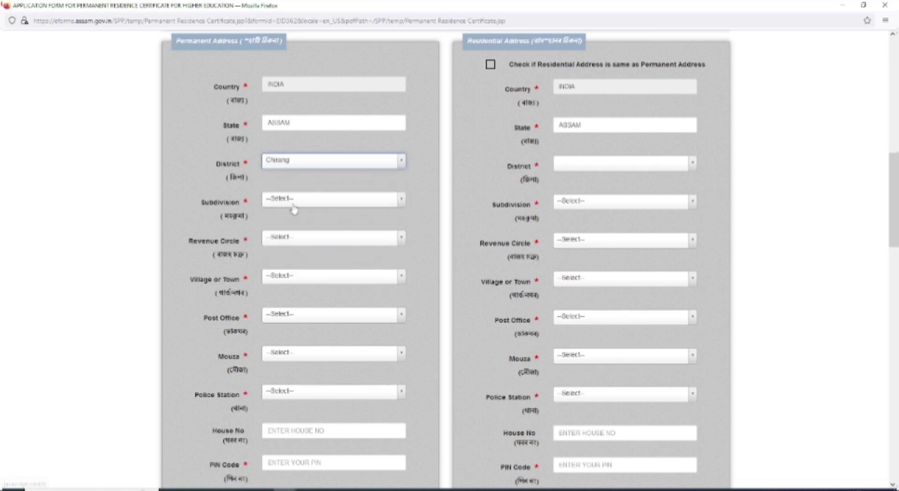
Step: Set the permanent address's subdivision to Chirang(Sadar) and its revenue circle to Sidli
{"action": "left_click", "coordinate": [294, 201]}
{"action": "left_click", "coordinate": [288, 255]}
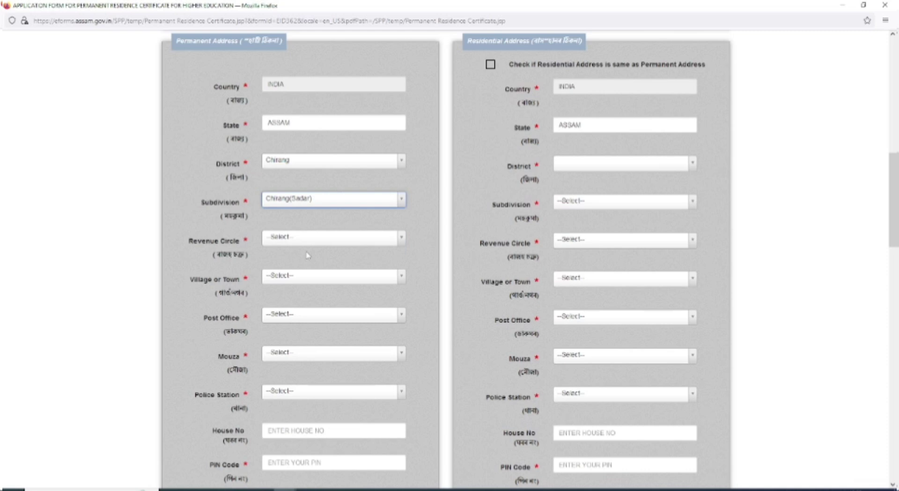
{"action": "left_click", "coordinate": [274, 240]}
{"action": "left_click", "coordinate": [283, 291]}
Step: Set the permanent address's village or town to Others with the text "B", and choose Others as its post office
{"action": "scroll", "coordinate": [329, 256], "scroll_direction": "down", "scroll_amount": 2}
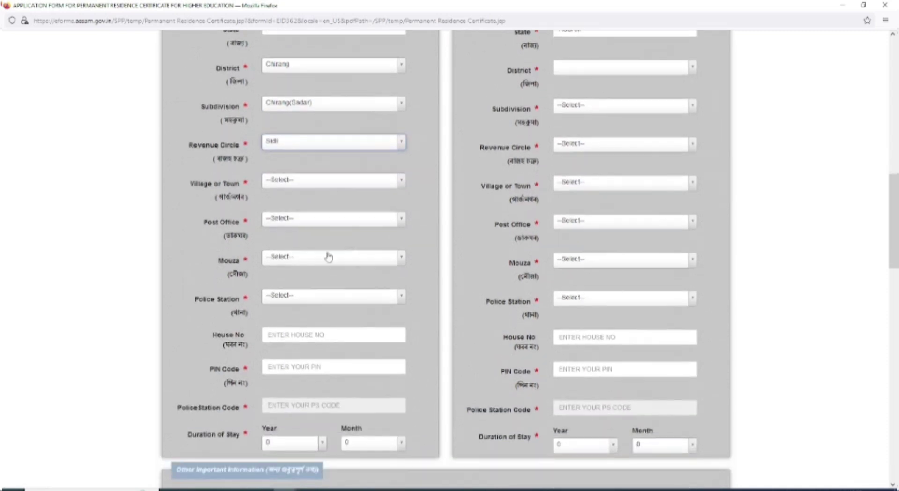
{"action": "scroll", "coordinate": [326, 249], "scroll_direction": "down", "scroll_amount": 1}
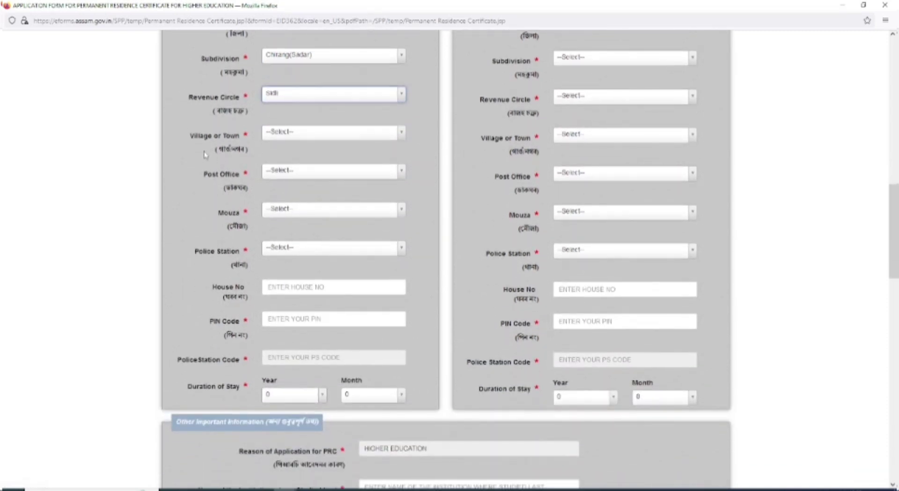
{"action": "left_click", "coordinate": [287, 132]}
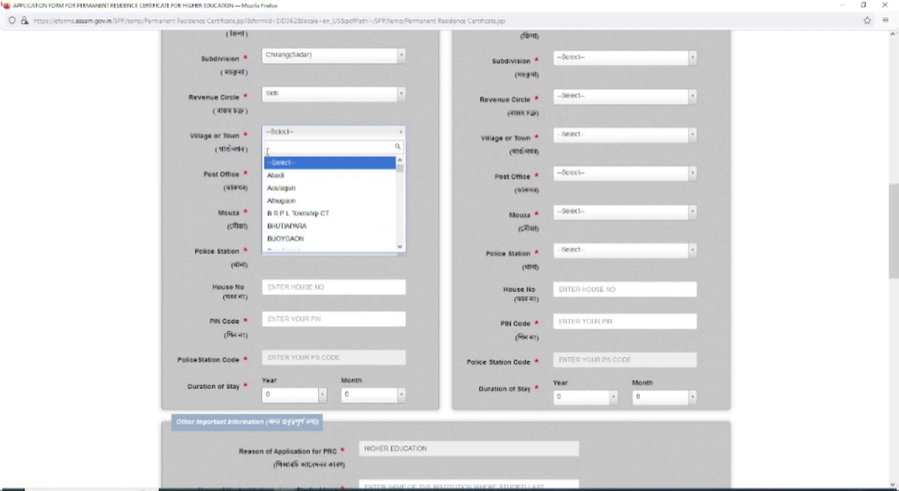
{"action": "type", "text": "other"}
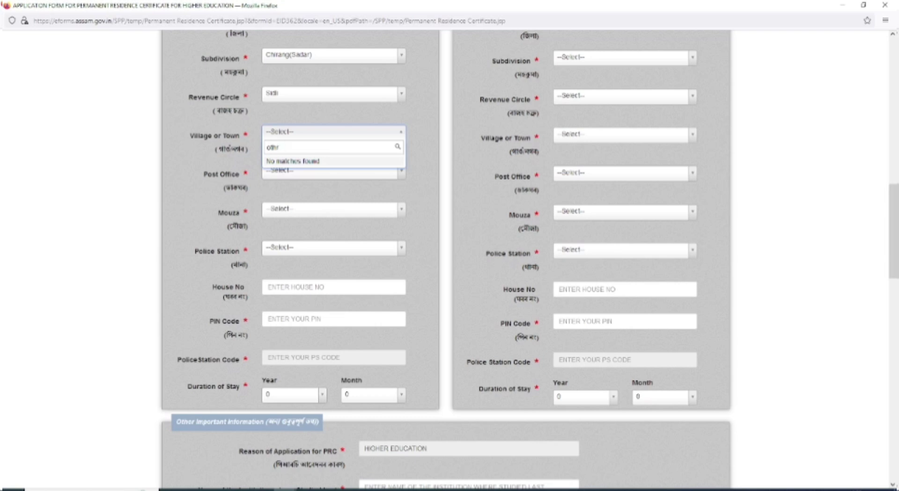
{"action": "key", "text": "BackSpace"}
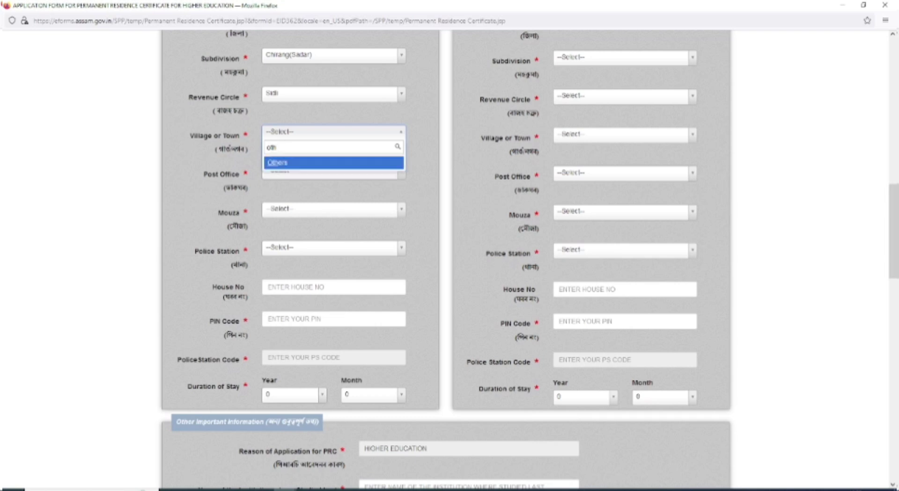
{"action": "left_click", "coordinate": [291, 163]}
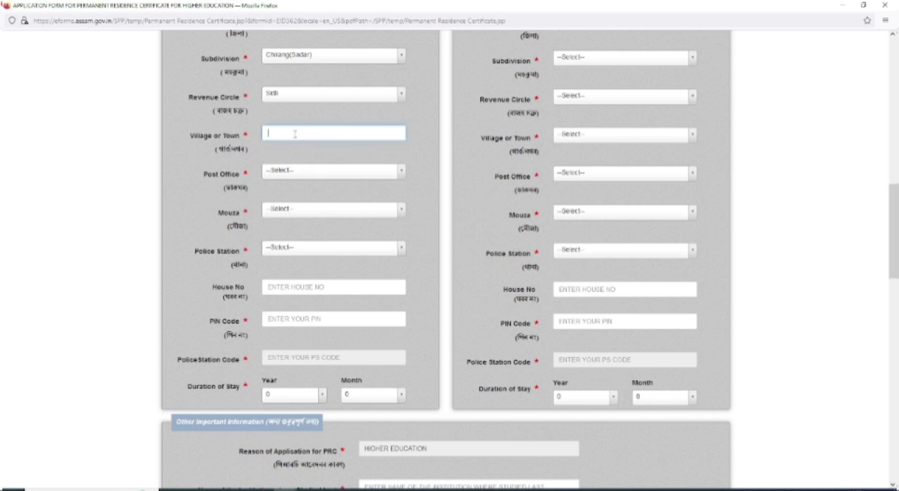
{"action": "type", "text": "B"}
{"action": "left_click", "coordinate": [284, 175]}
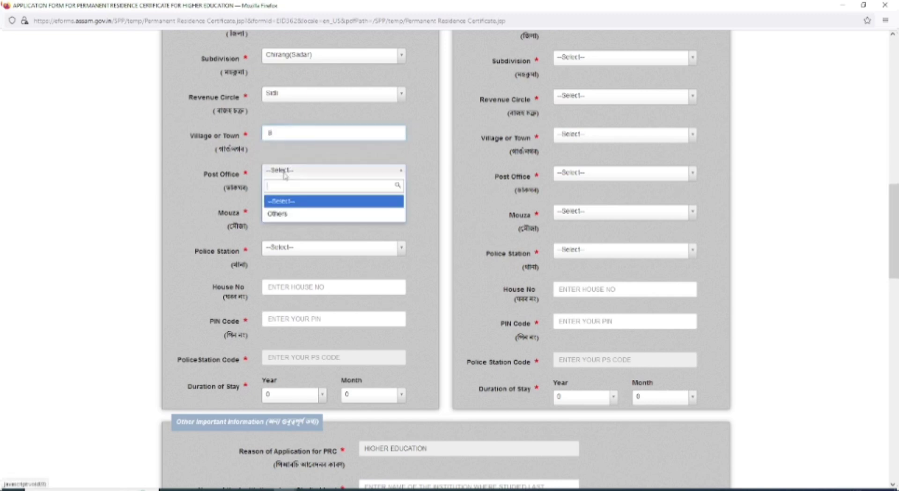
{"action": "left_click", "coordinate": [288, 214]}
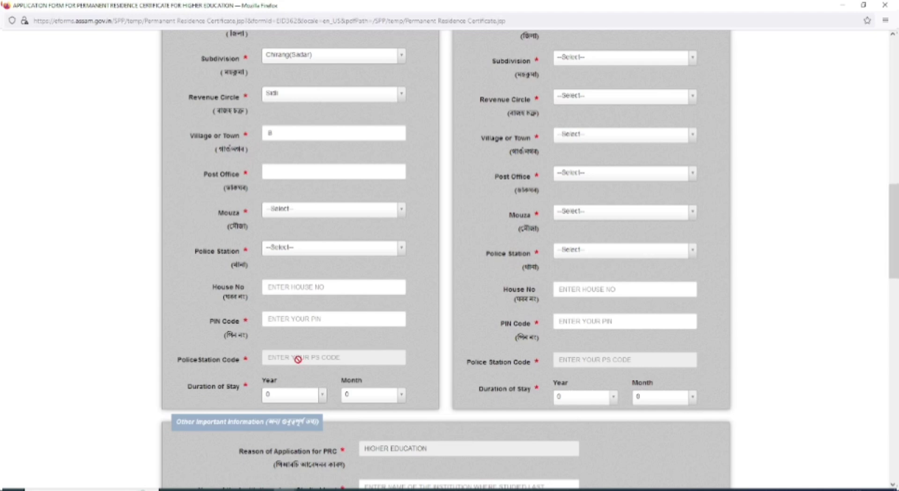
Step: Mark the residential address as the same as the permanent address
{"action": "scroll", "coordinate": [332, 358], "scroll_direction": "down", "scroll_amount": 2}
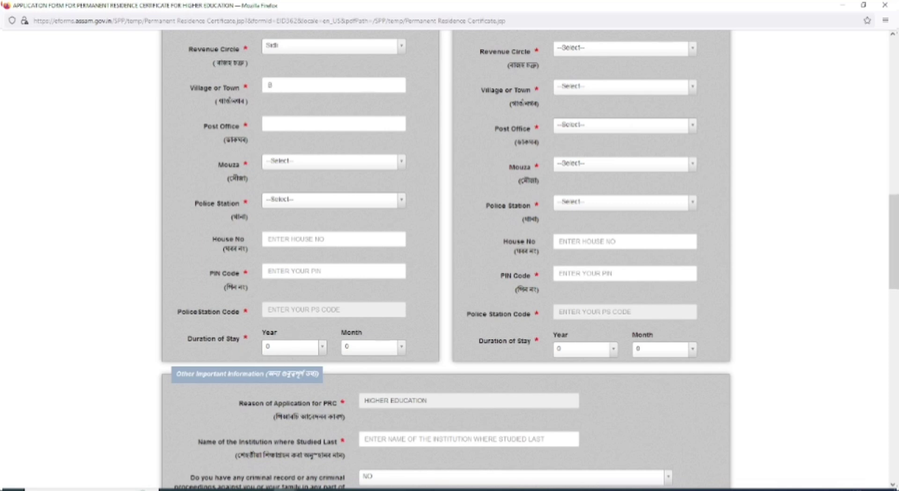
{"action": "scroll", "coordinate": [454, 349], "scroll_direction": "up", "scroll_amount": 10}
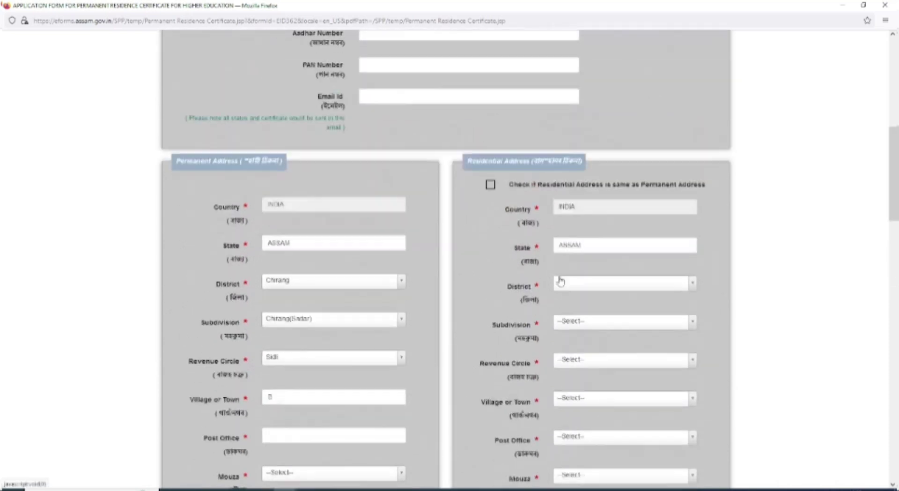
{"action": "scroll", "coordinate": [525, 243], "scroll_direction": "up", "scroll_amount": 1}
{"action": "left_click", "coordinate": [491, 205]}
{"action": "scroll", "coordinate": [610, 288], "scroll_direction": "down", "scroll_amount": 8}
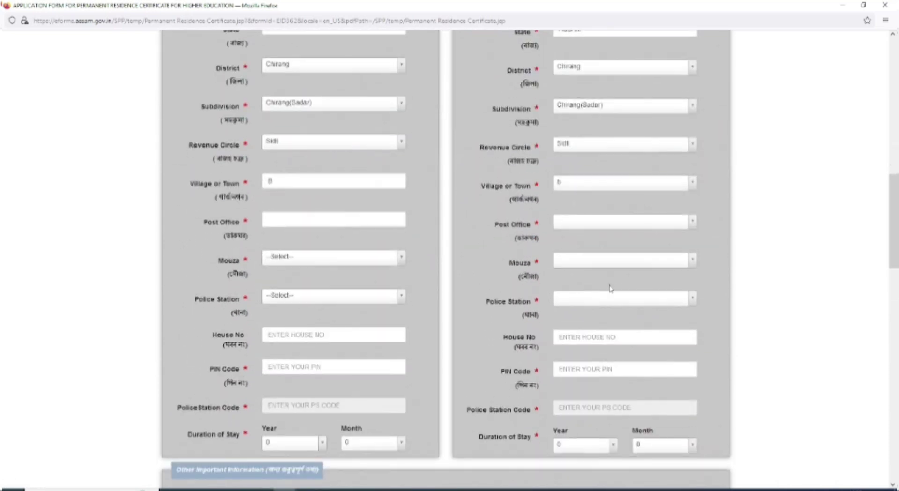
Step: Review the Other Important Information fields and the Attachment Section's required documents, including their allowed file formats and size limits
{"action": "scroll", "coordinate": [427, 269], "scroll_direction": "down", "scroll_amount": 9}
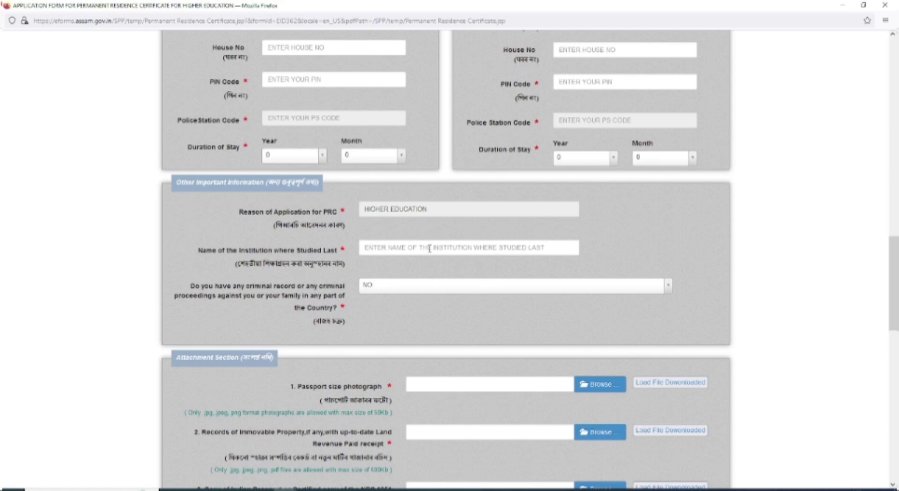
{"action": "scroll", "coordinate": [412, 250], "scroll_direction": "down", "scroll_amount": 2}
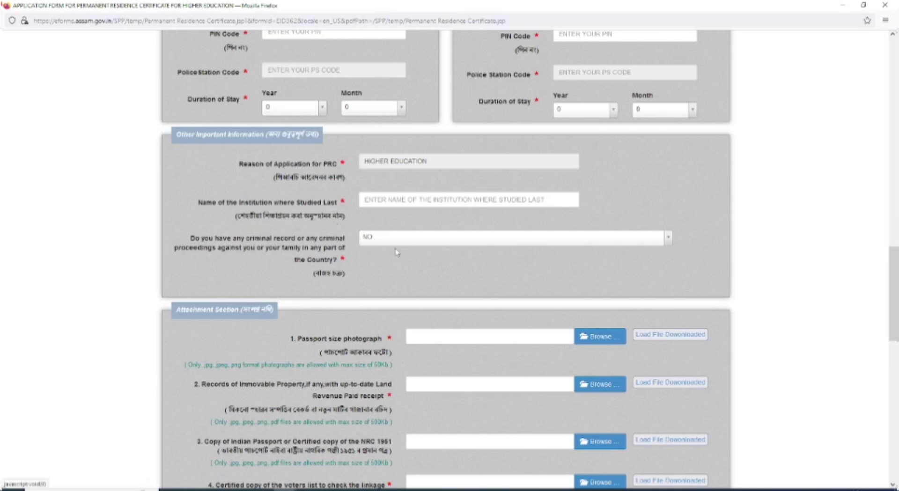
{"action": "scroll", "coordinate": [399, 250], "scroll_direction": "down", "scroll_amount": 5}
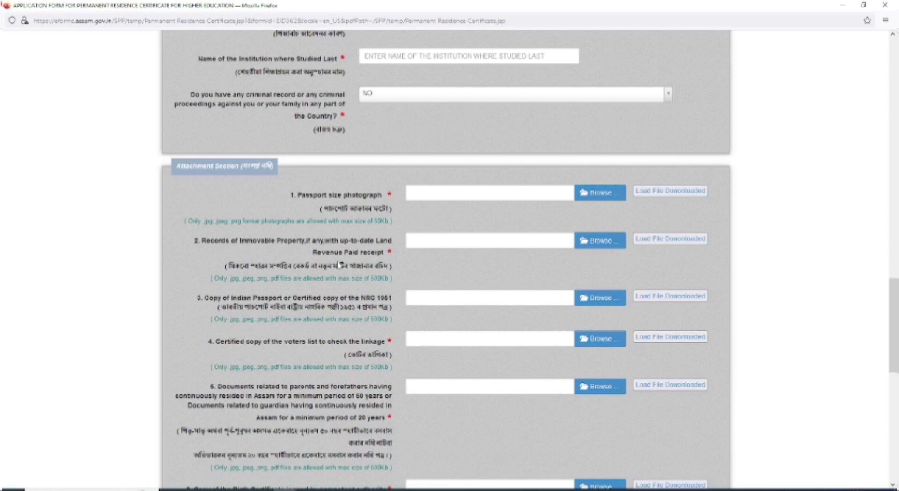
{"action": "scroll", "coordinate": [471, 251], "scroll_direction": "down", "scroll_amount": 1}
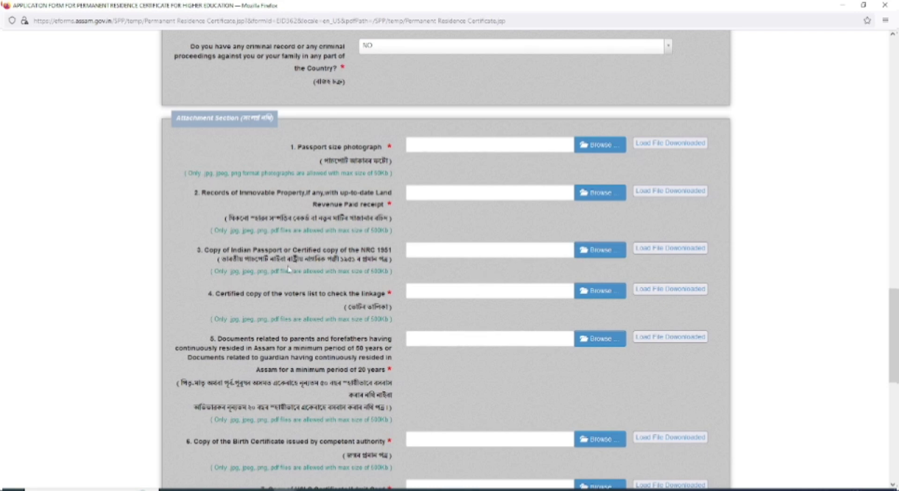
{"action": "scroll", "coordinate": [395, 259], "scroll_direction": "down", "scroll_amount": 2}
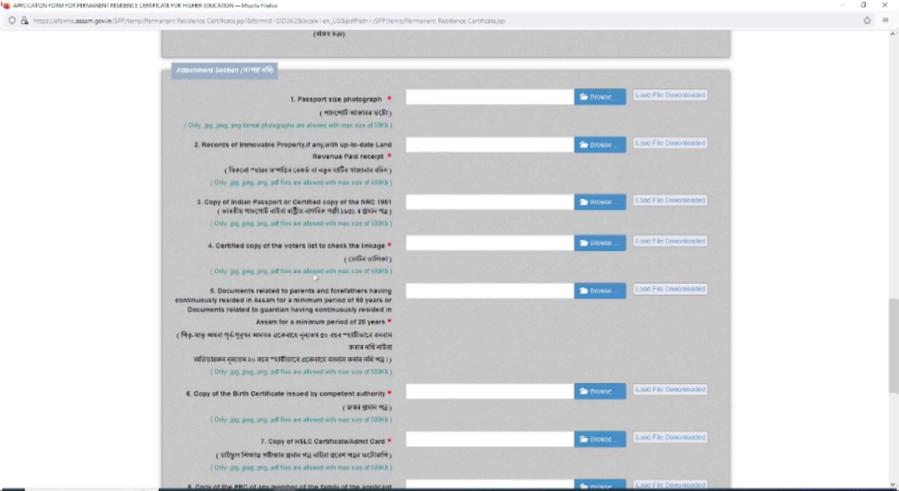
{"action": "scroll", "coordinate": [276, 274], "scroll_direction": "down", "scroll_amount": 2}
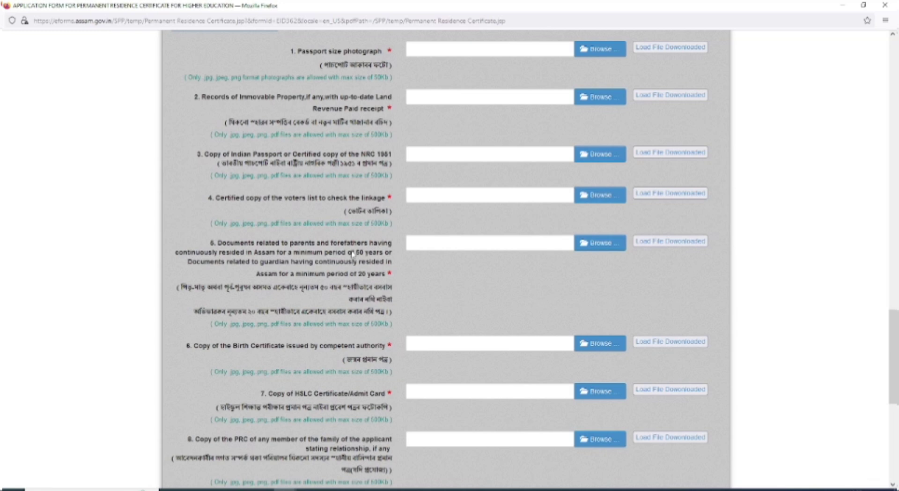
{"action": "scroll", "coordinate": [353, 253], "scroll_direction": "down", "scroll_amount": 3}
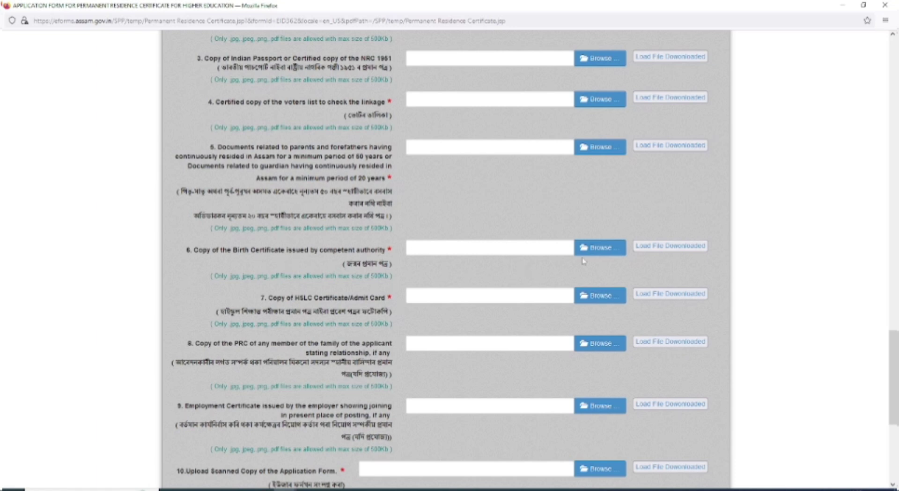
{"action": "scroll", "coordinate": [472, 267], "scroll_direction": "down", "scroll_amount": 1}
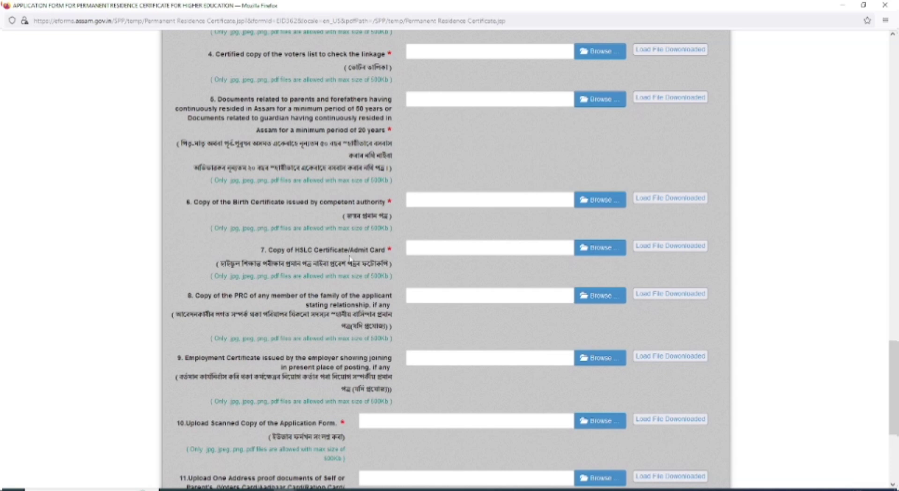
{"action": "scroll", "coordinate": [310, 292], "scroll_direction": "down", "scroll_amount": 1}
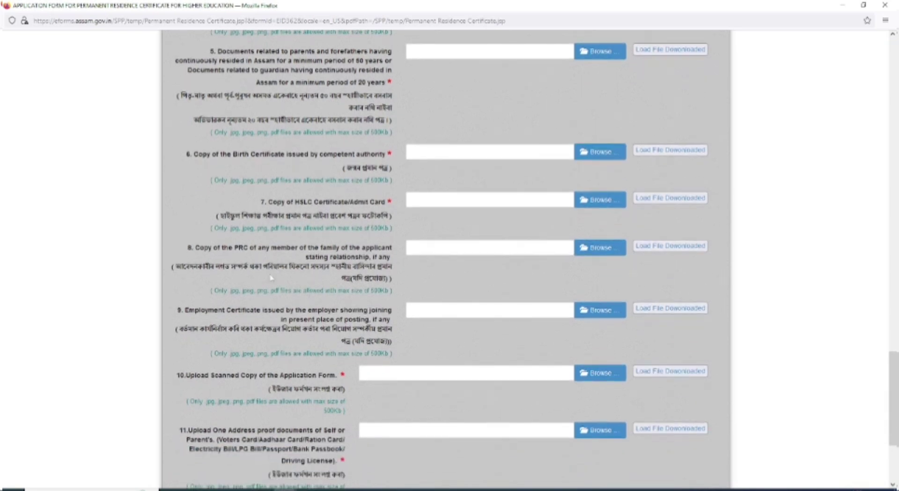
{"action": "scroll", "coordinate": [326, 255], "scroll_direction": "down", "scroll_amount": 1}
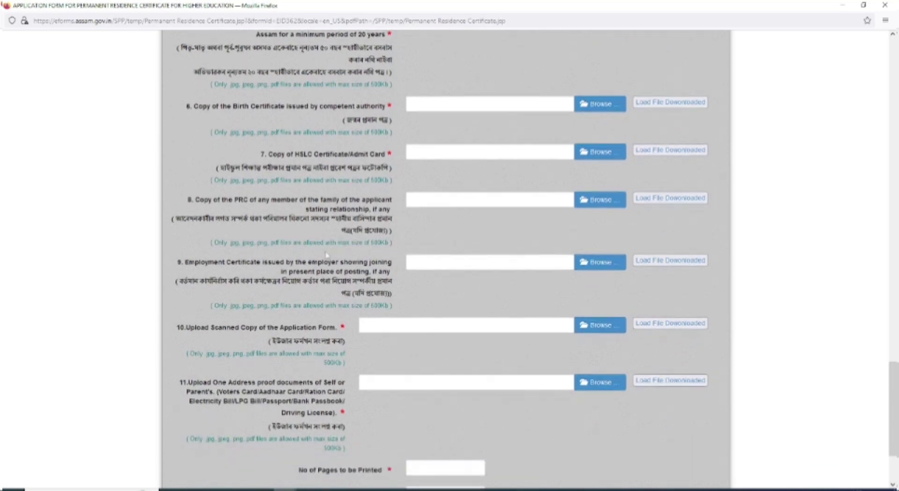
{"action": "scroll", "coordinate": [296, 320], "scroll_direction": "down", "scroll_amount": 1}
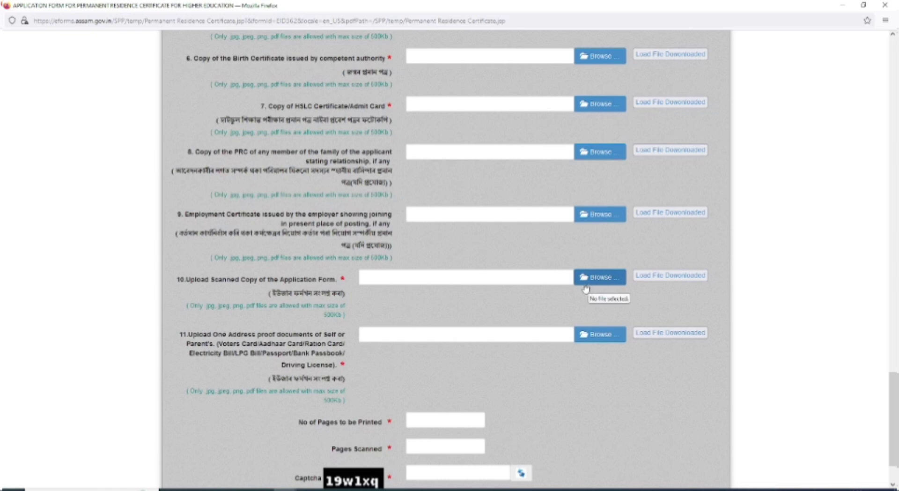
{"action": "scroll", "coordinate": [243, 349], "scroll_direction": "down", "scroll_amount": 1}
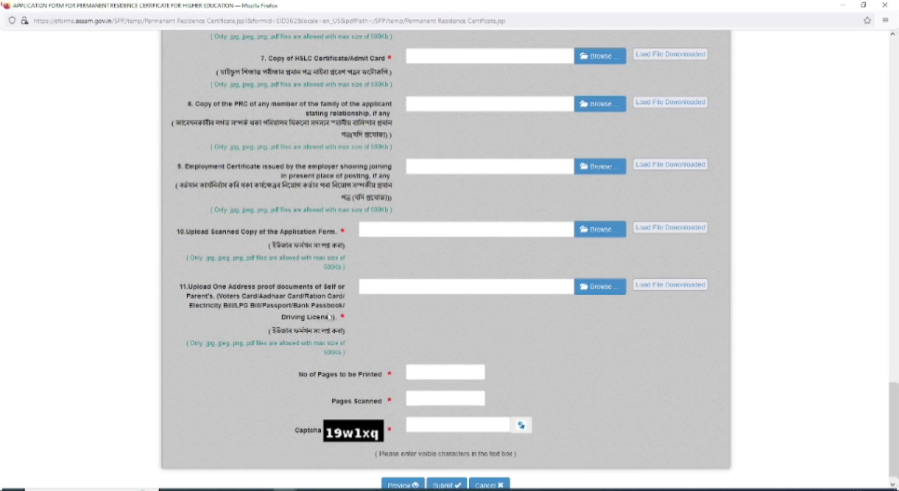
{"action": "scroll", "coordinate": [337, 317], "scroll_direction": "down", "scroll_amount": 1}
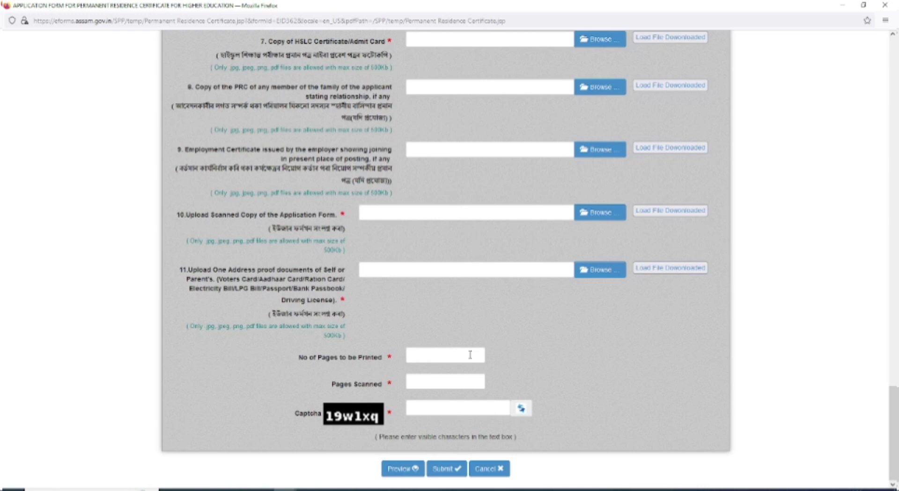
Step: Set the number of pages to be printed to 02 and the pages scanned to 20, and place the cursor in the Captcha field
{"action": "left_click", "coordinate": [411, 355]}
{"action": "type", "text": "02"}
{"action": "left_click", "coordinate": [414, 380]}
{"action": "type", "text": "20"}
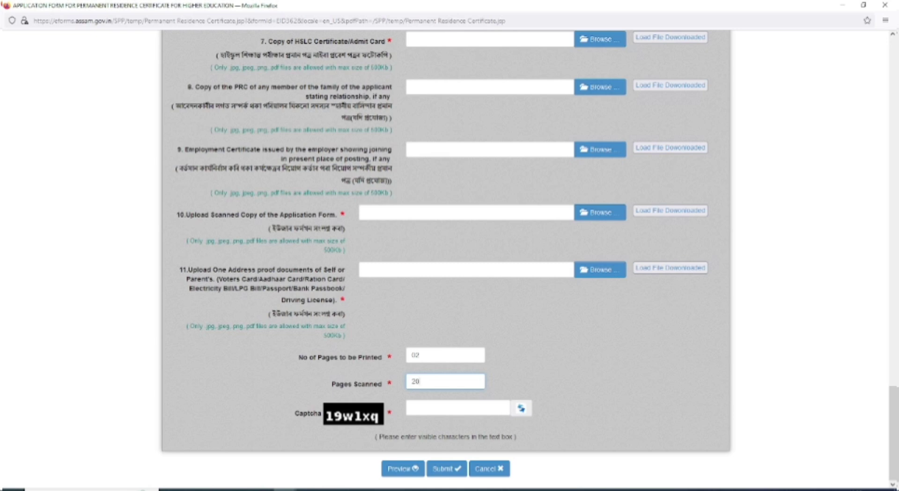
{"action": "left_click", "coordinate": [420, 410]}
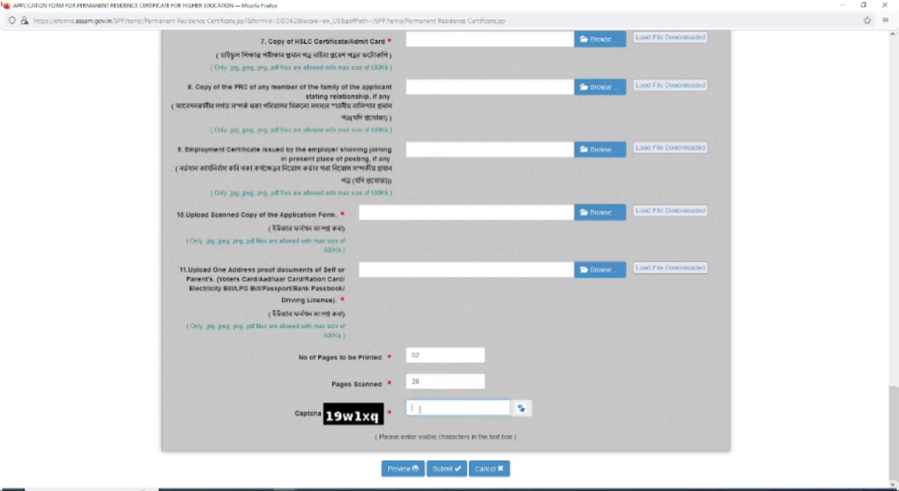
{"action": "scroll", "coordinate": [453, 380], "scroll_direction": "up", "scroll_amount": 15}
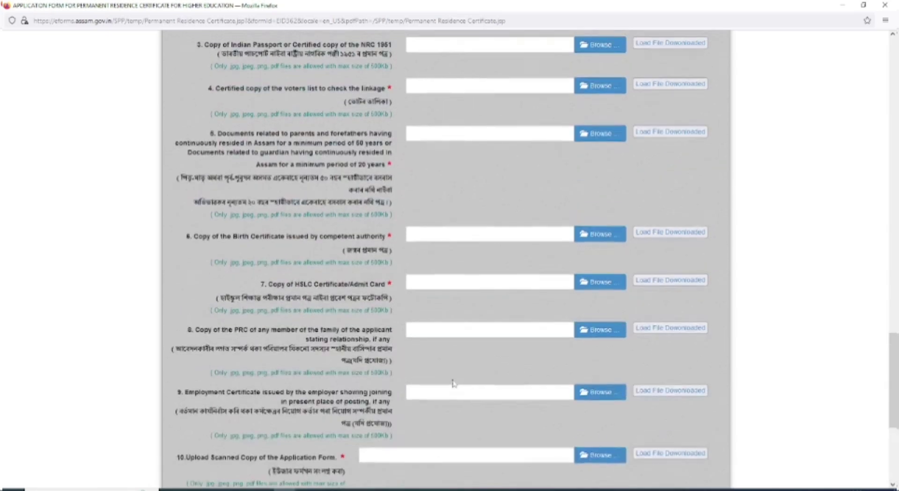
{"action": "scroll", "coordinate": [453, 381], "scroll_direction": "down", "scroll_amount": 15}
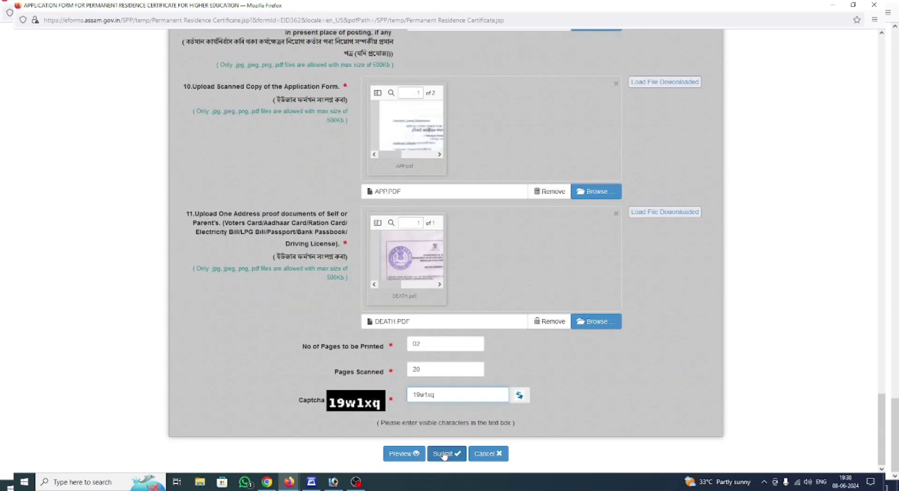
Step: Submit the completed application form, confirm the submission, and proceed to the payment page for the application fee
{"action": "left_click", "coordinate": [444, 453]}
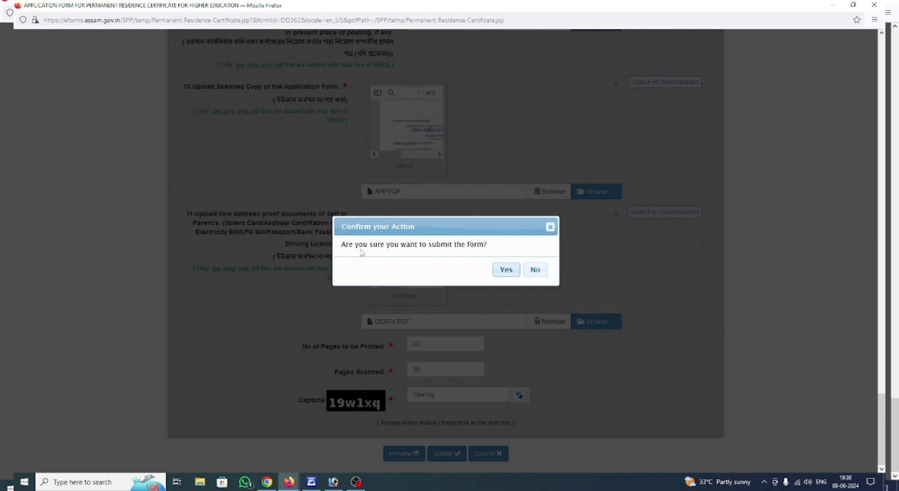
{"action": "left_click", "coordinate": [505, 271]}
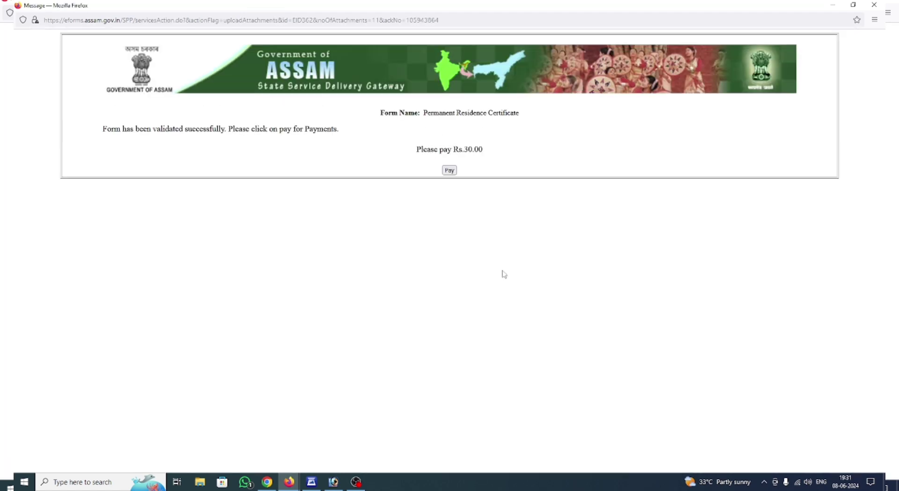
{"action": "left_click", "coordinate": [450, 172]}
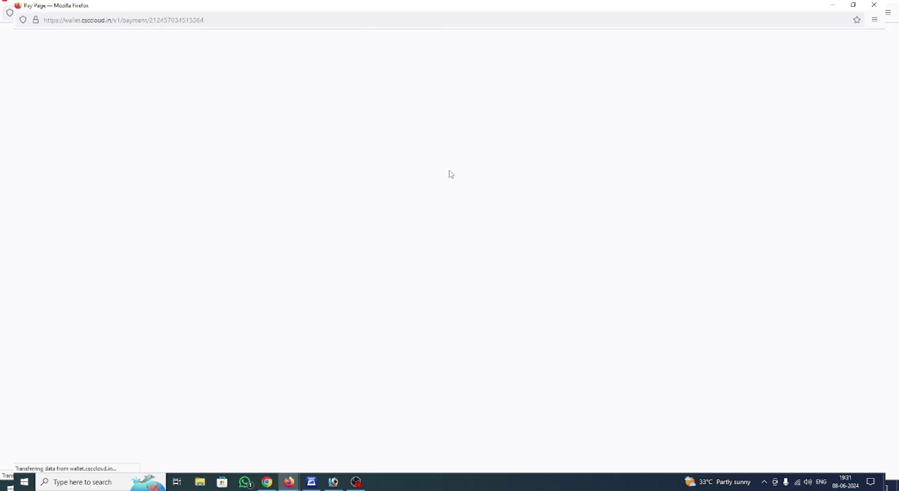